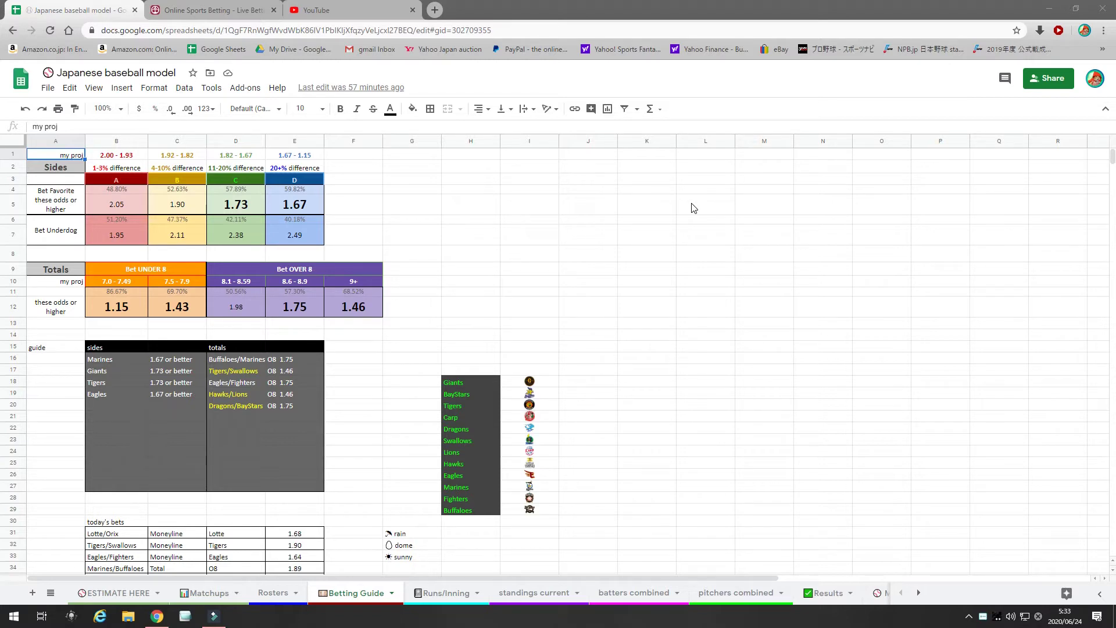
Review yesterday's bets and their weather notes in the table below today's bets.
scroll(289, 319, down, 6)
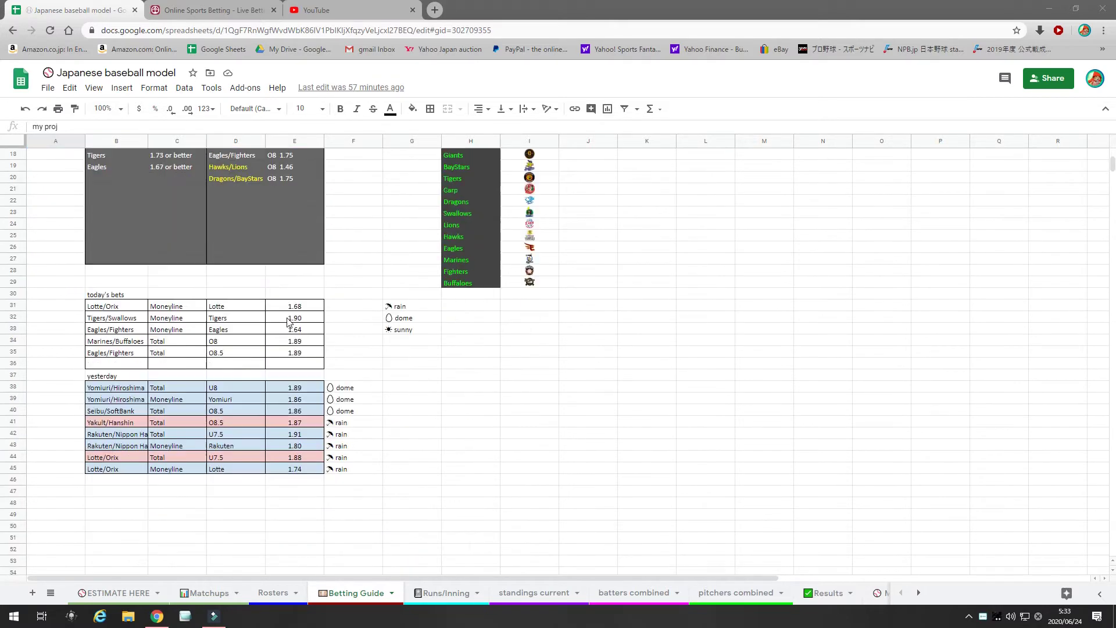
scroll(289, 320, down, 2)
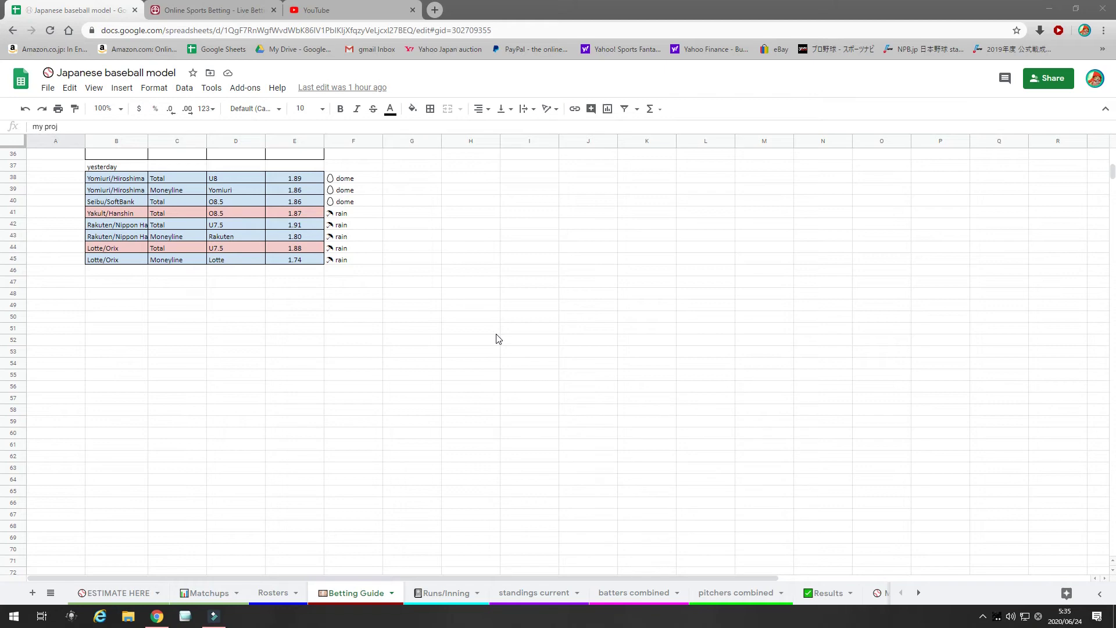
Examine the guide's recommended sides and totals, including the yellow Tigers/Swallows, Hawks/Lions and Dragons/BayStars entries.
scroll(497, 339, up, 10)
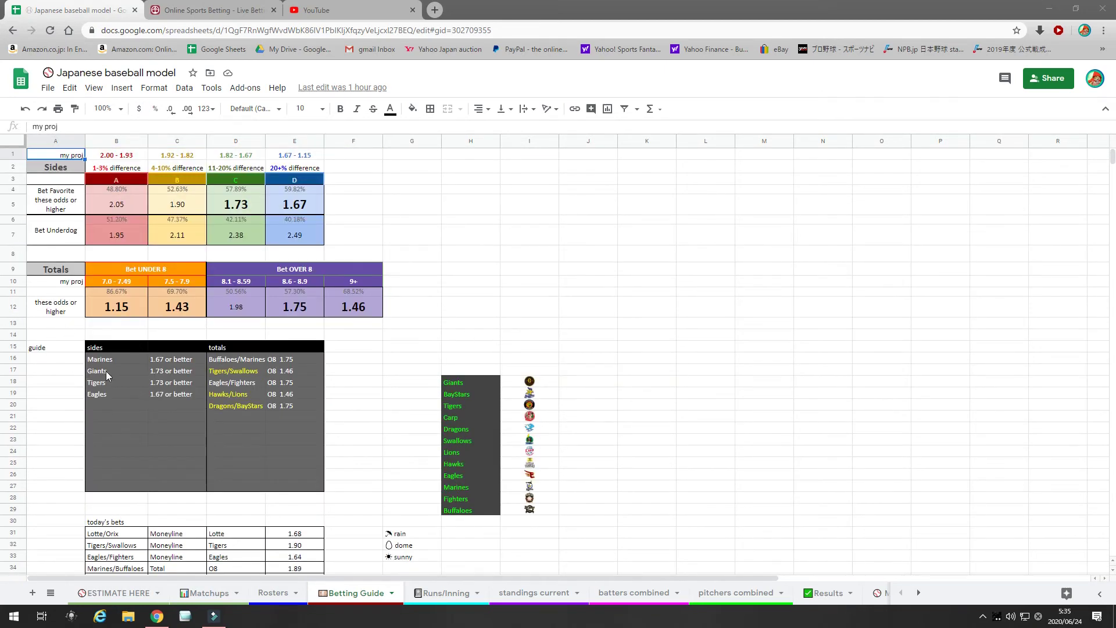
click(102, 362)
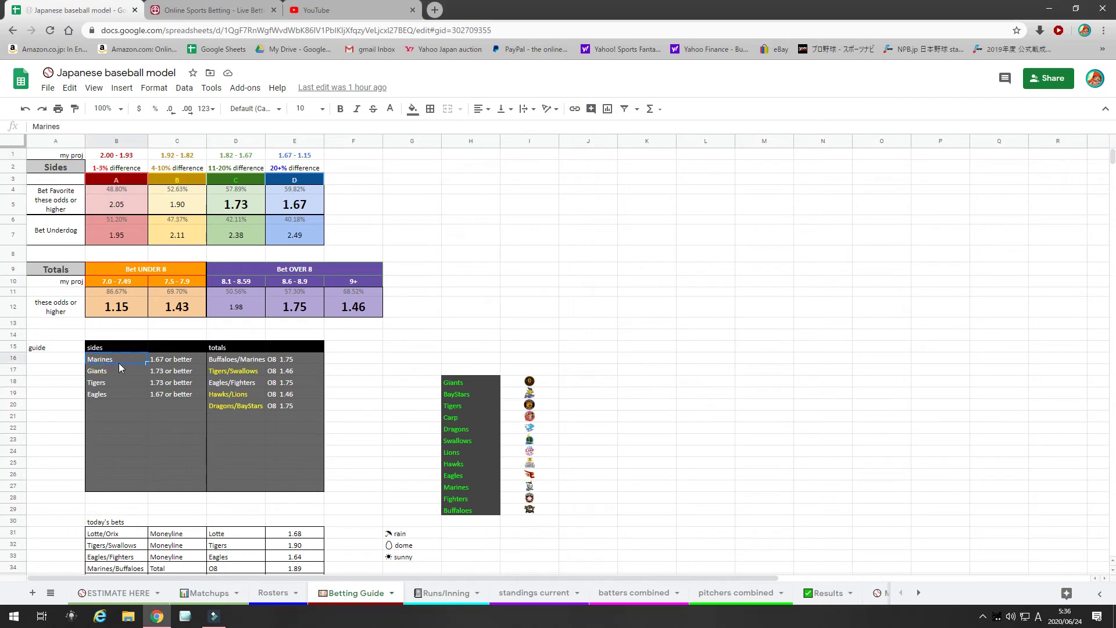
click(114, 373)
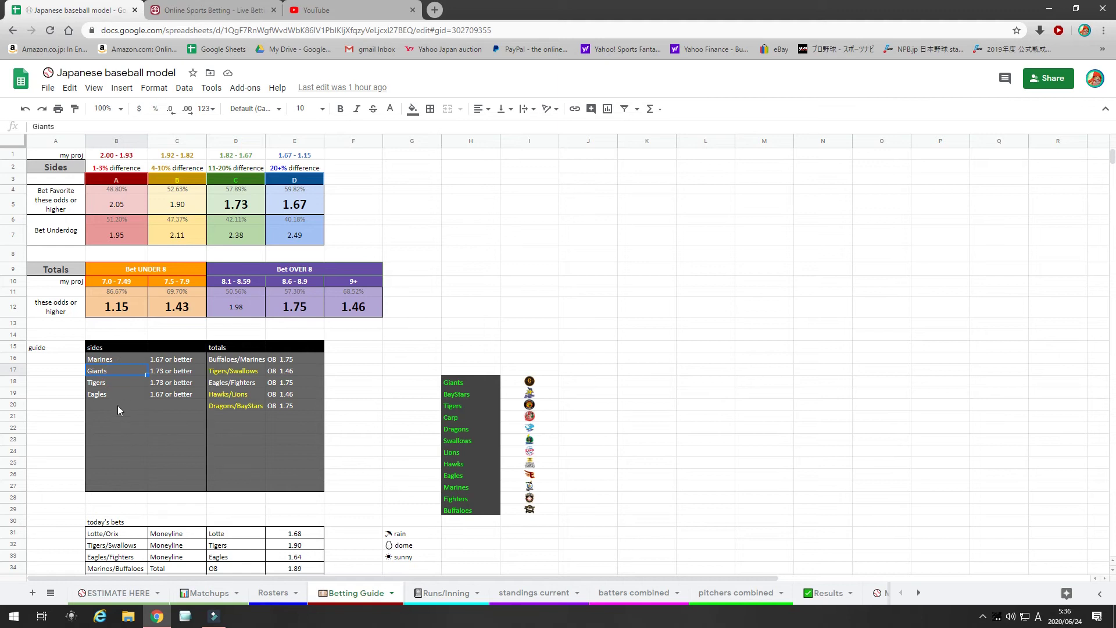
click(228, 362)
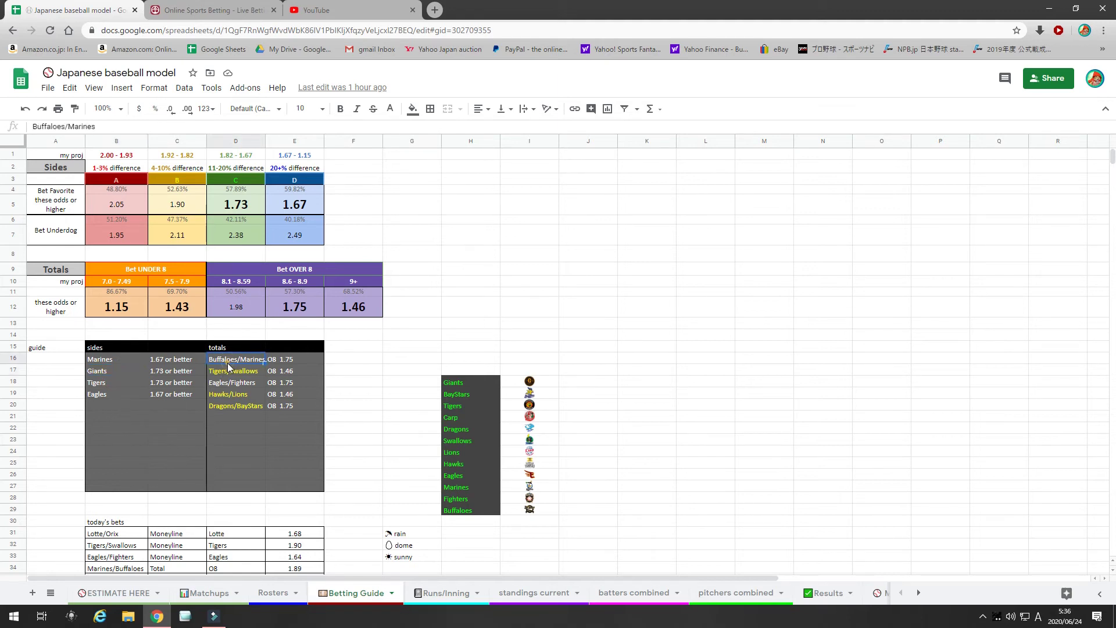
click(232, 385)
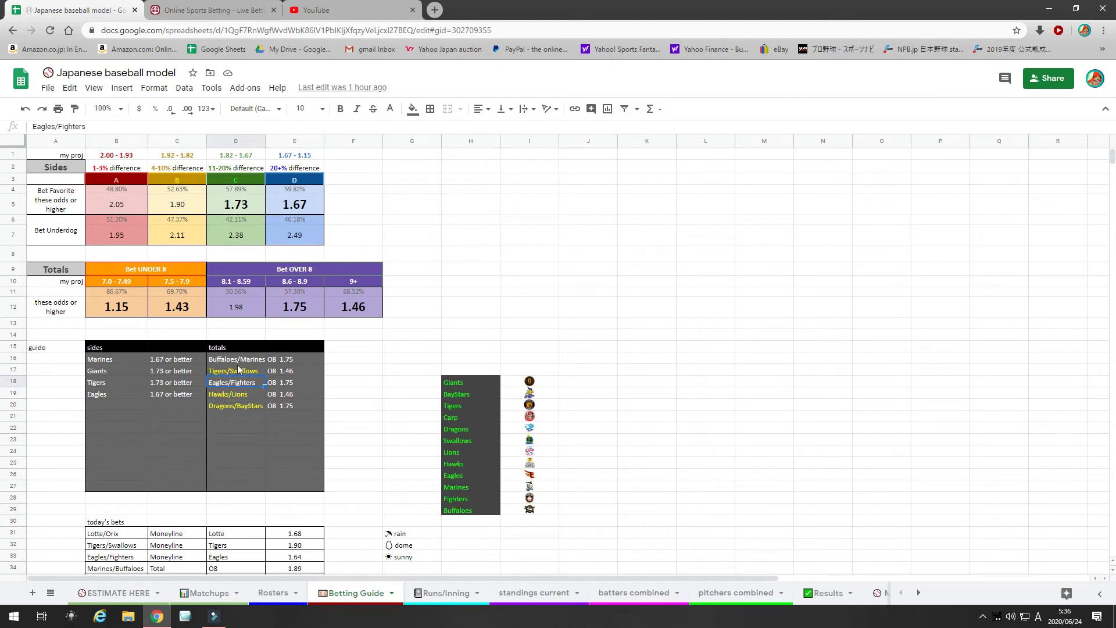
drag(236, 359, 243, 419)
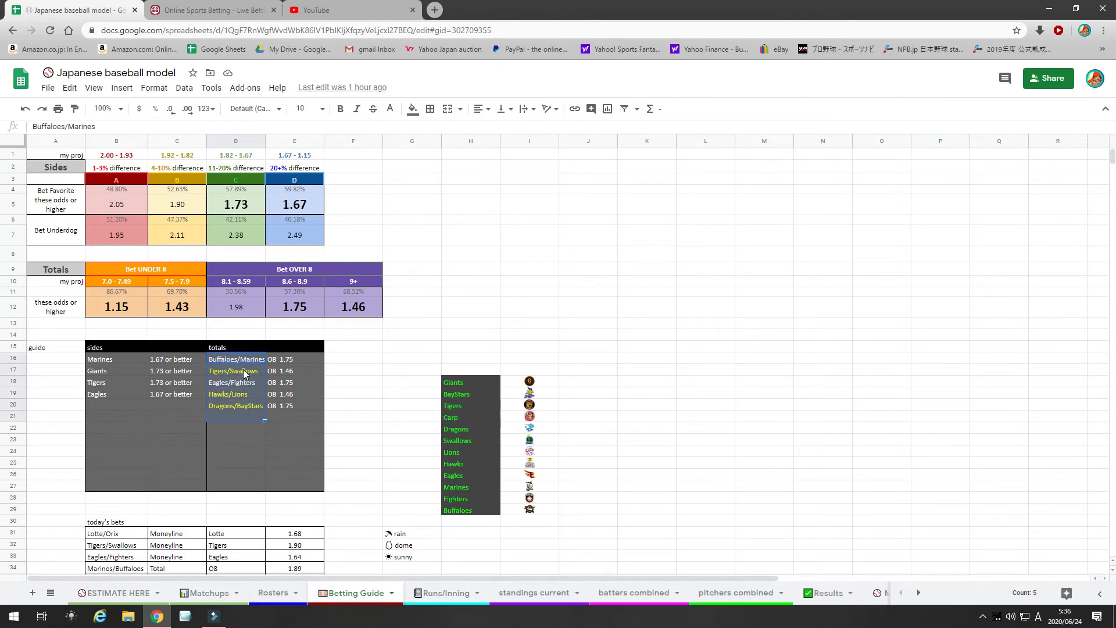
click(243, 370)
ctrl+click(235, 395)
ctrl+click(235, 406)
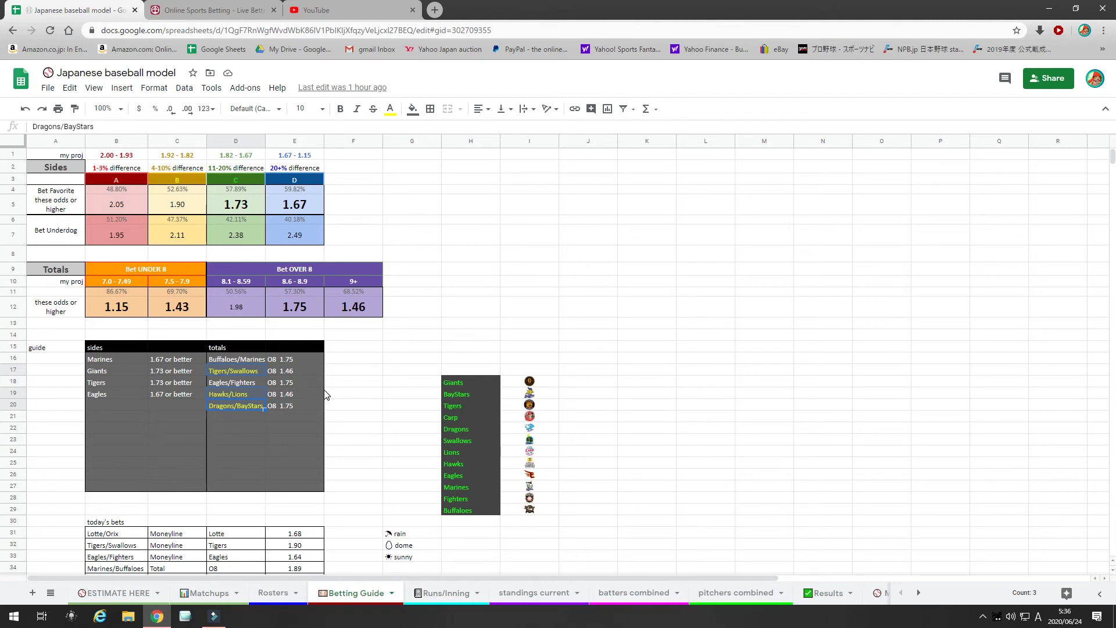
Go through today's moneyline bets on Lotte, Tigers and Eagles, checking each matchup, pick and odds.
scroll(326, 395, down, 3)
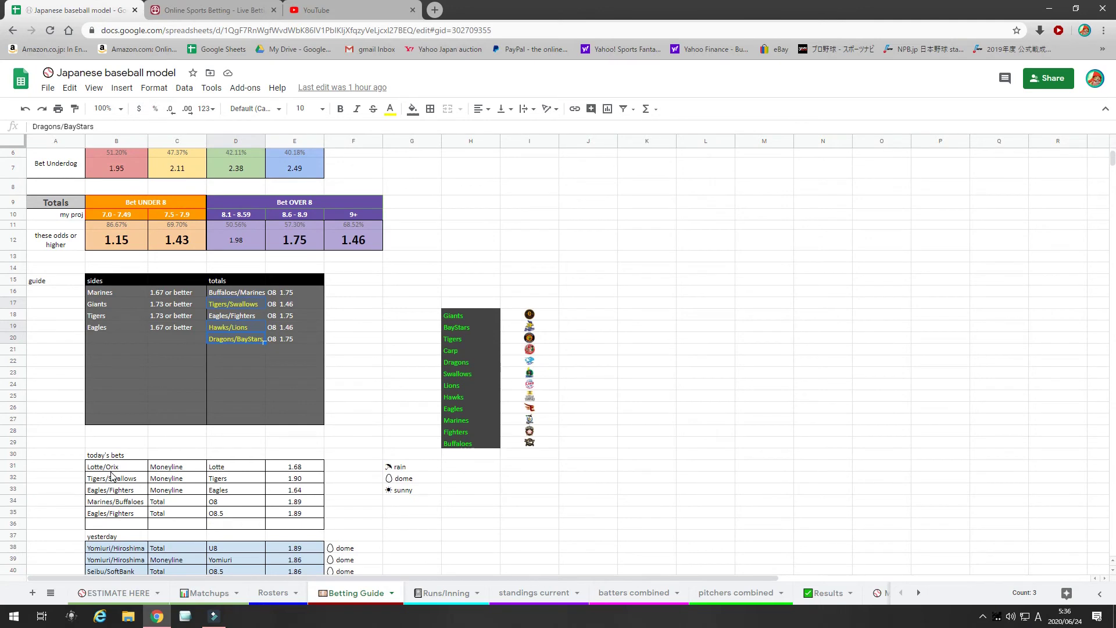
scroll(113, 475, up, 2)
scroll(111, 475, down, 1)
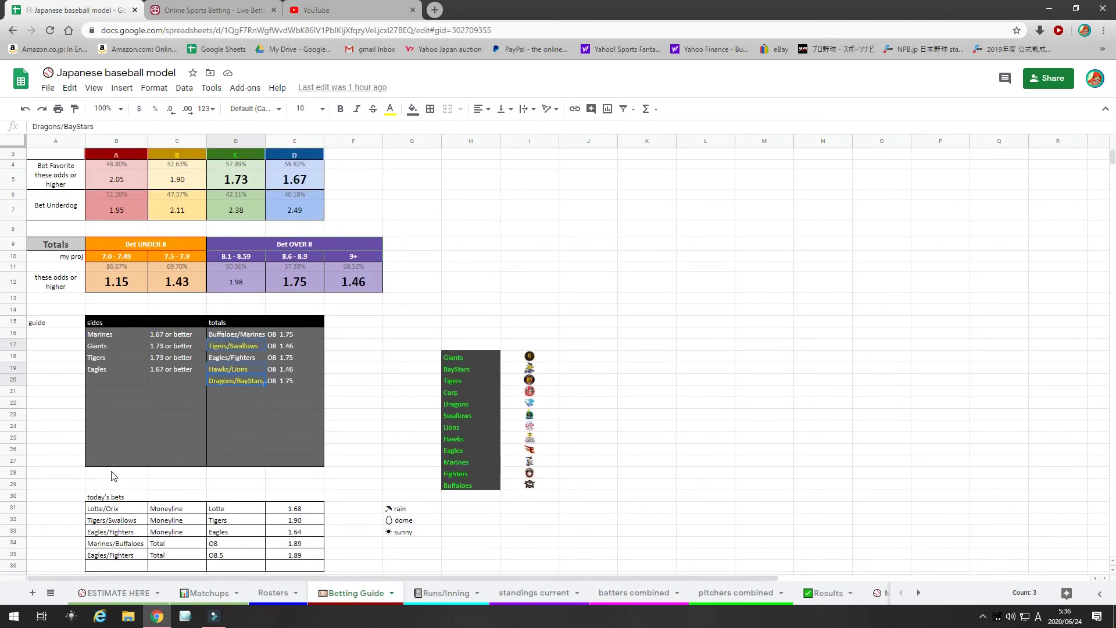
click(108, 509)
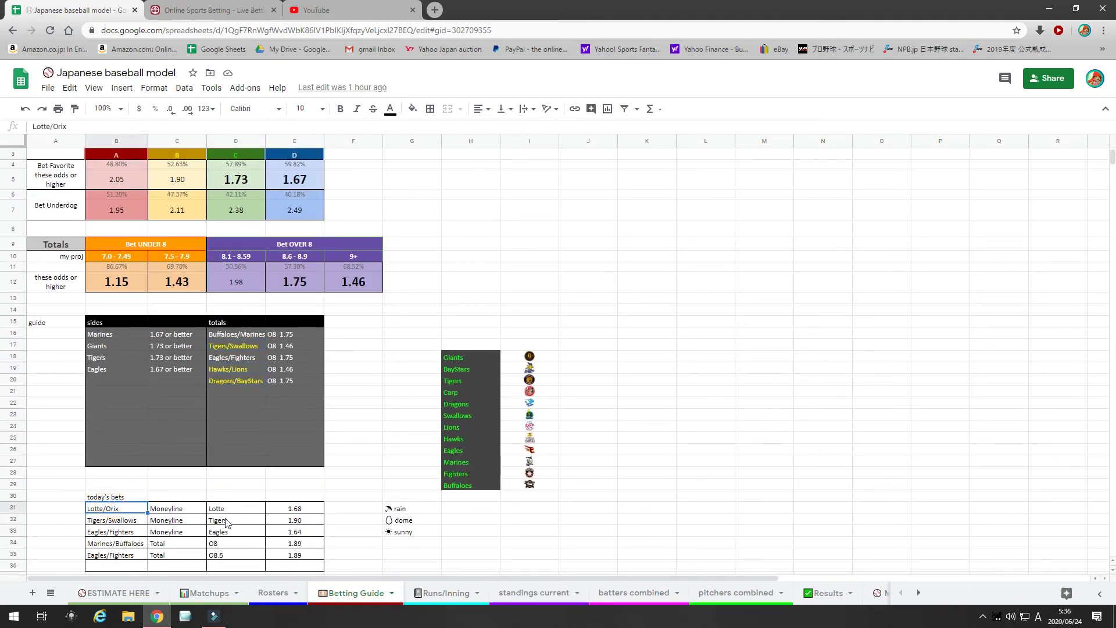
click(230, 508)
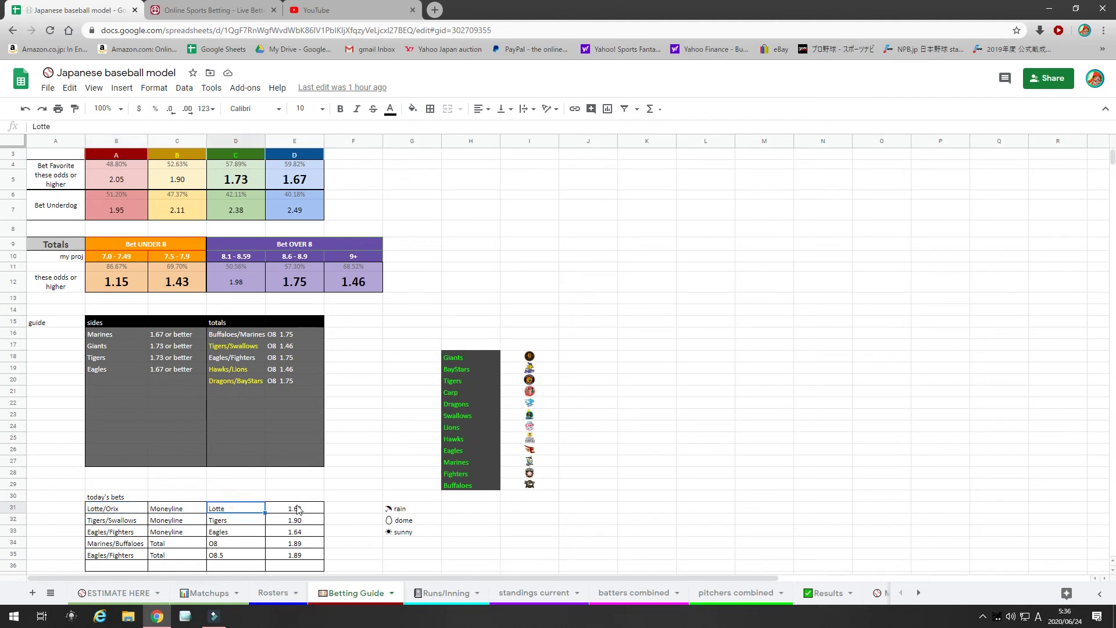
key(Right)
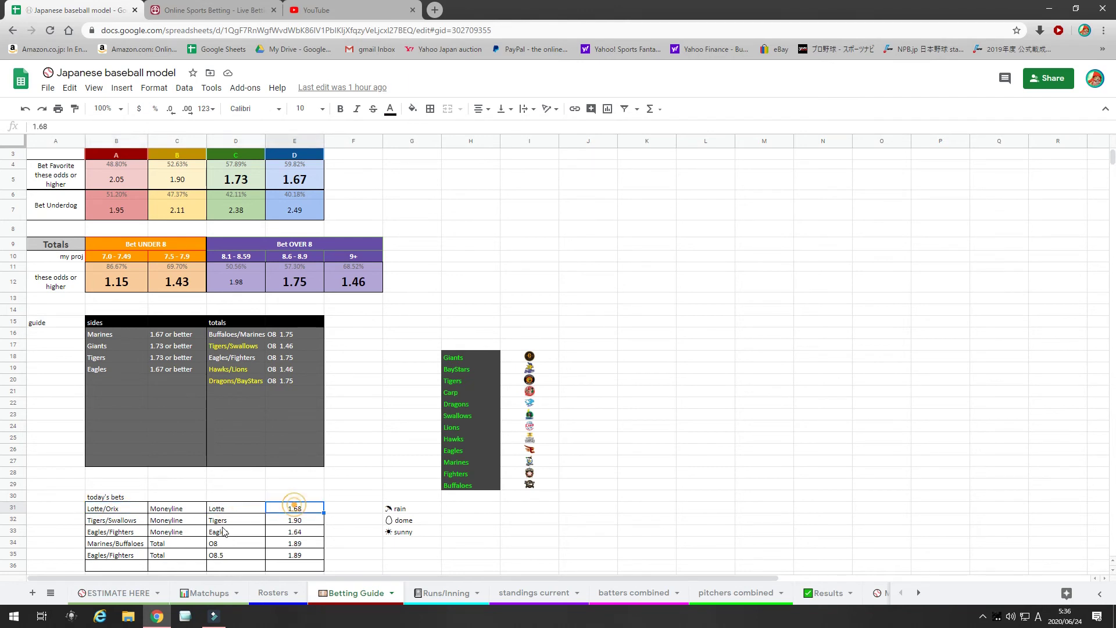
click(107, 520)
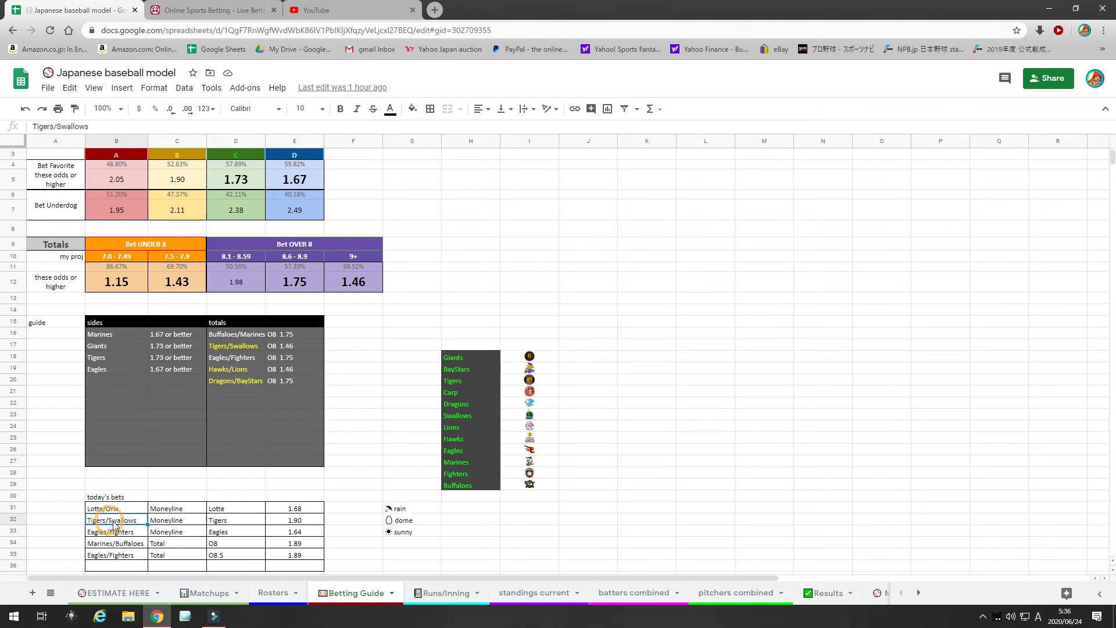
click(233, 525)
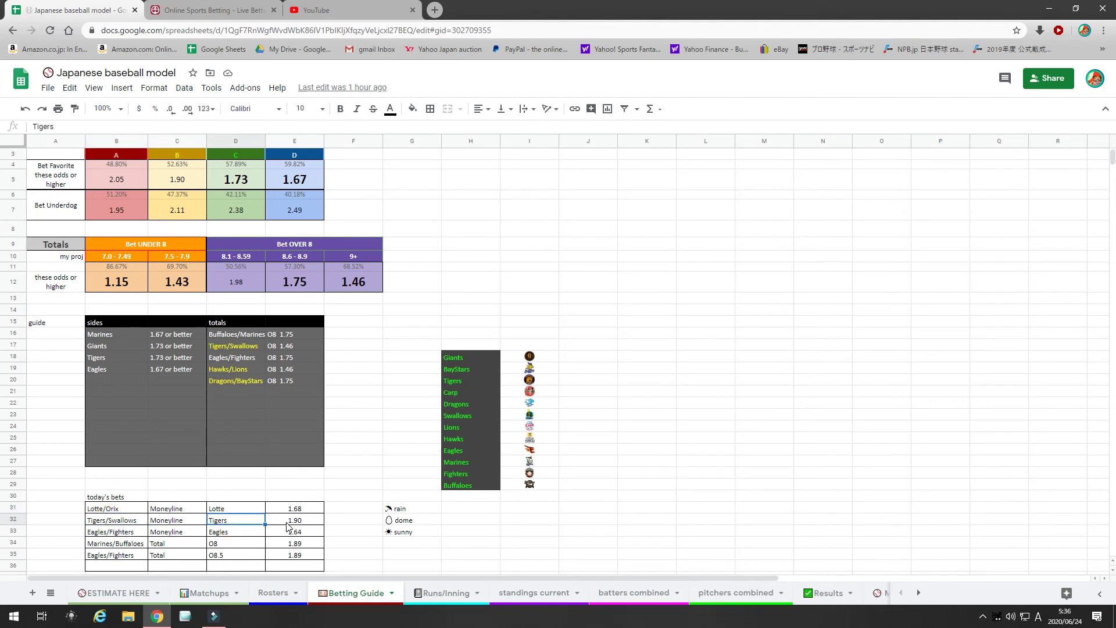
key(Right)
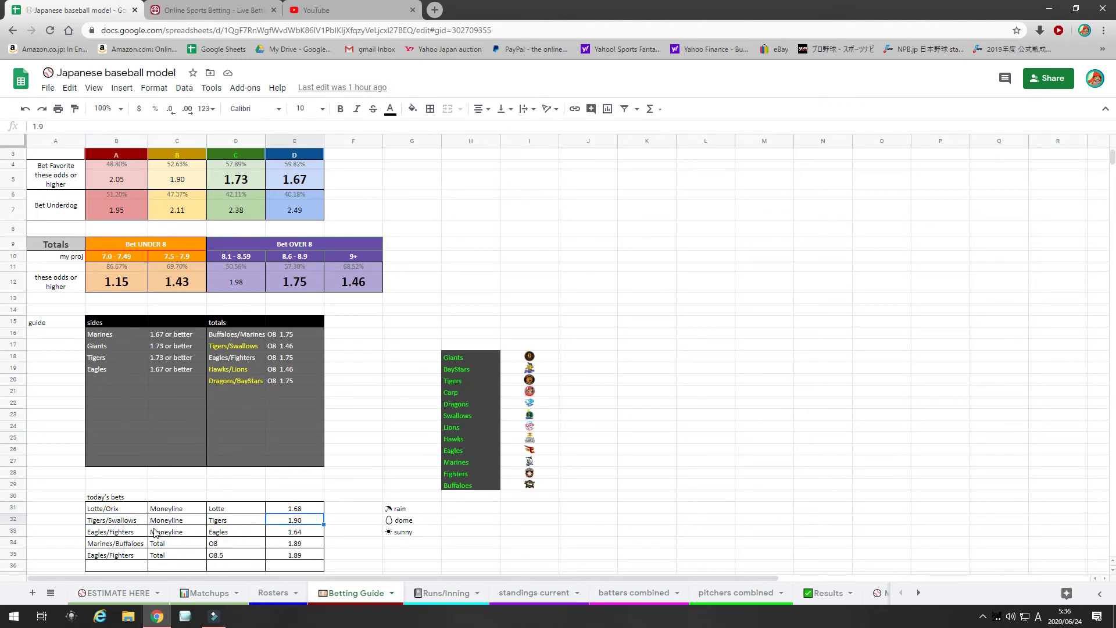
click(125, 533)
click(178, 538)
key(Right)
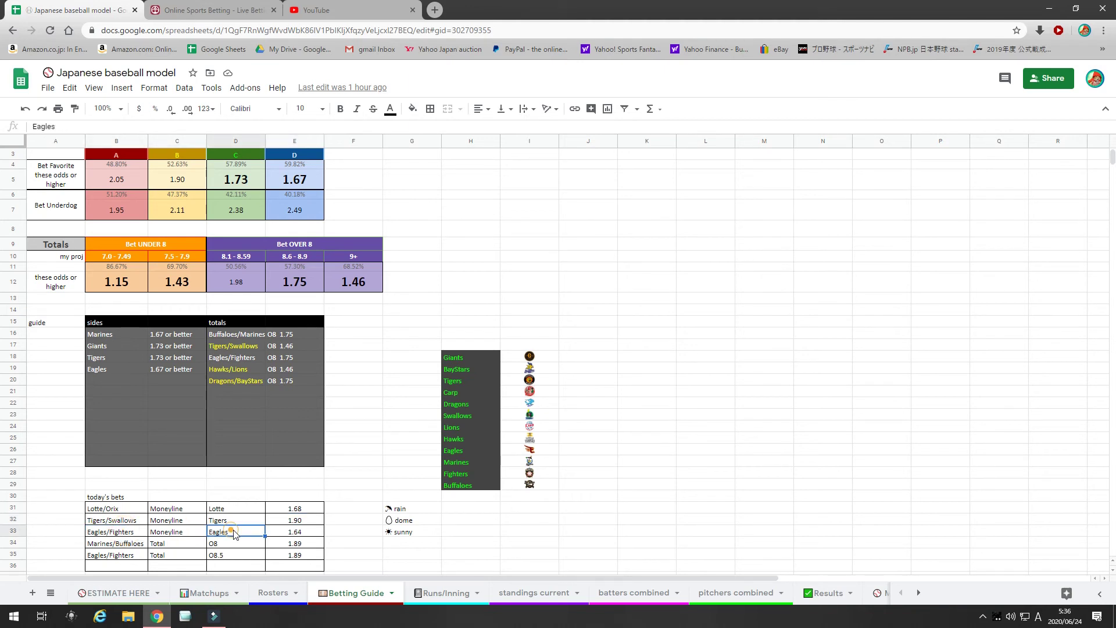
click(304, 533)
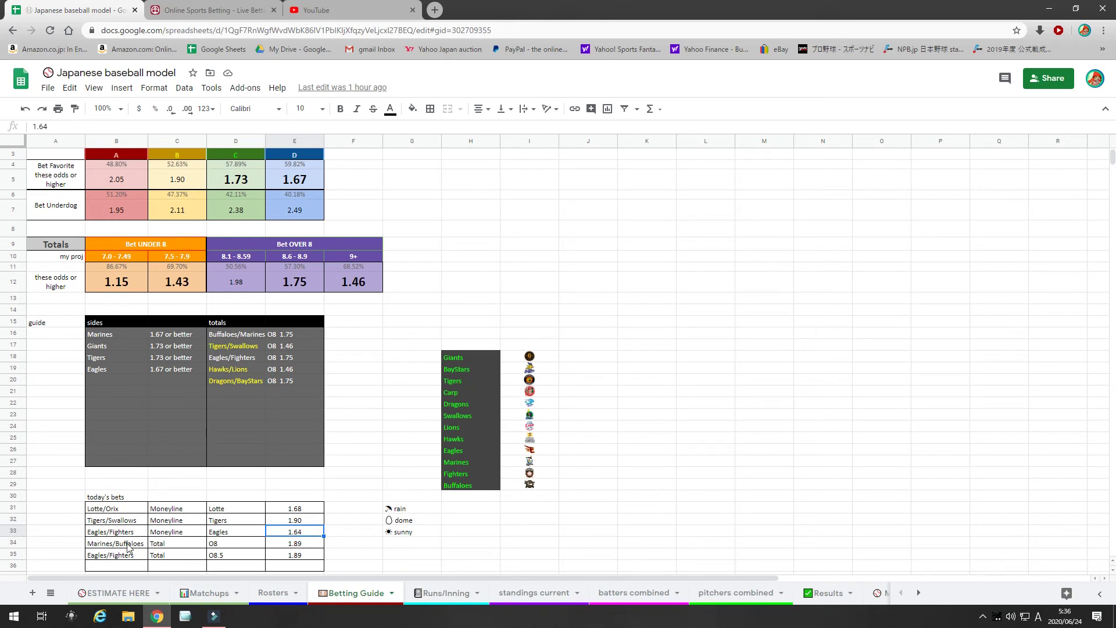
Check the picks and odds of today's total bets for Marines/Buffaloes and Eagles/Fighters.
click(216, 546)
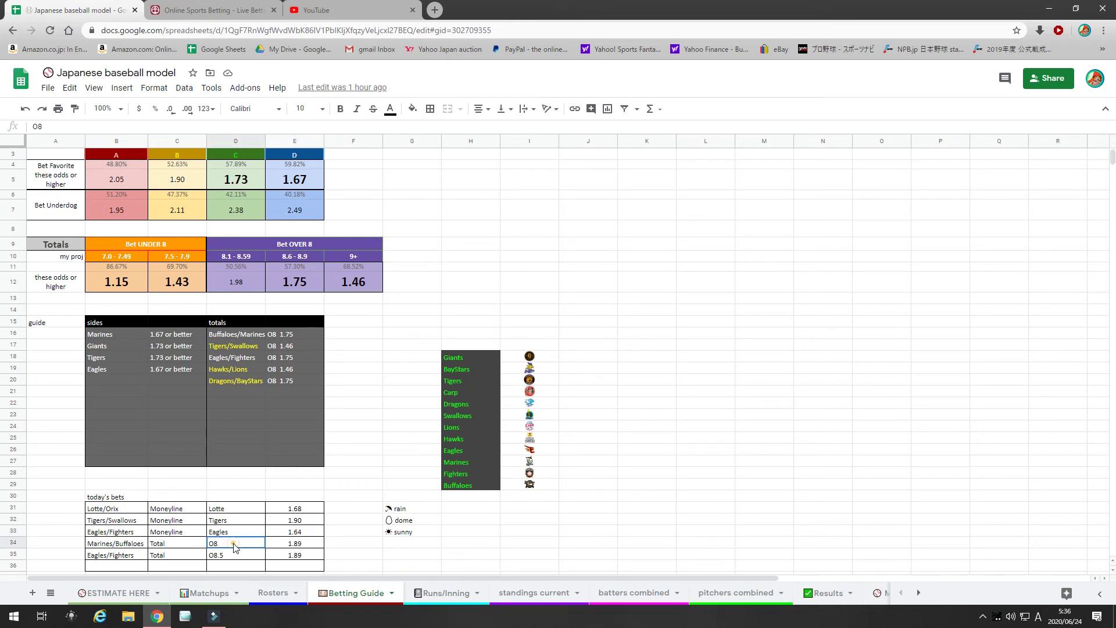
click(277, 546)
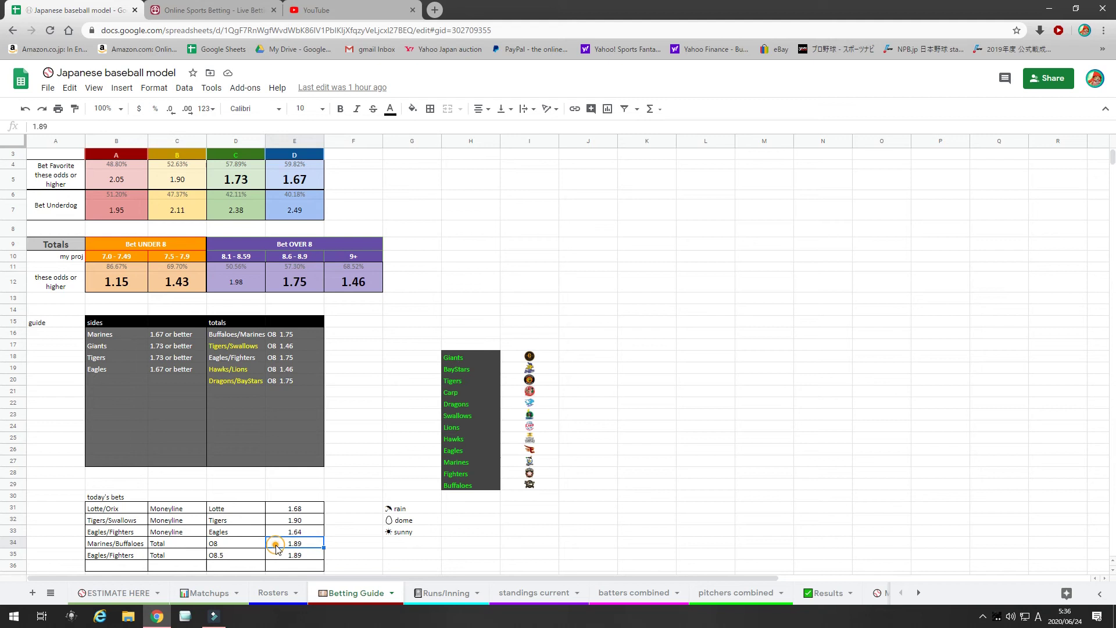
click(117, 556)
click(225, 556)
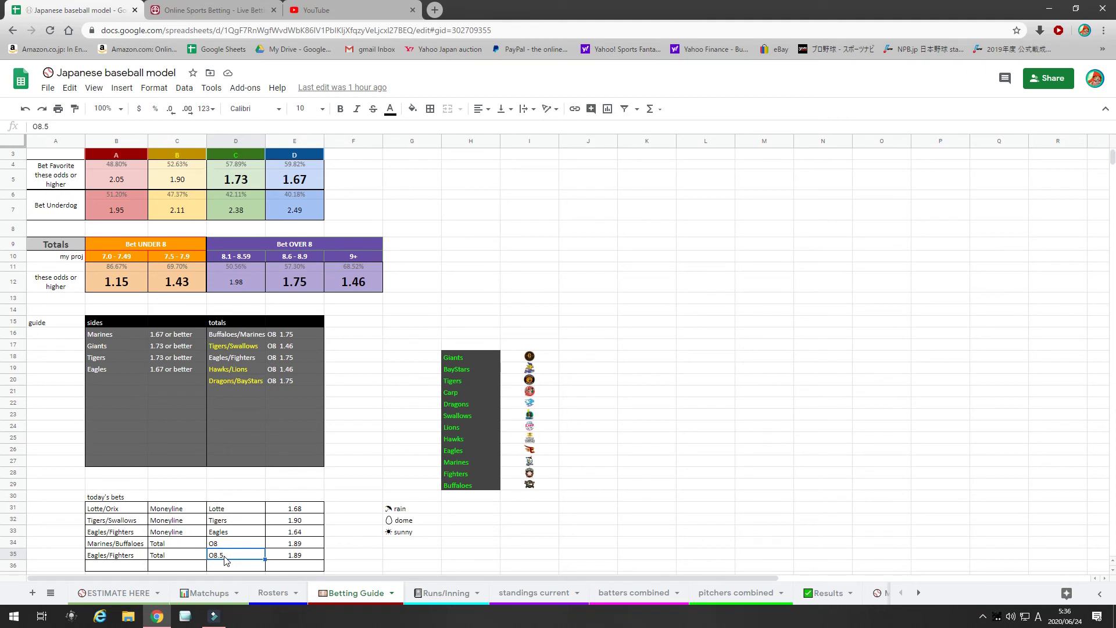
click(288, 557)
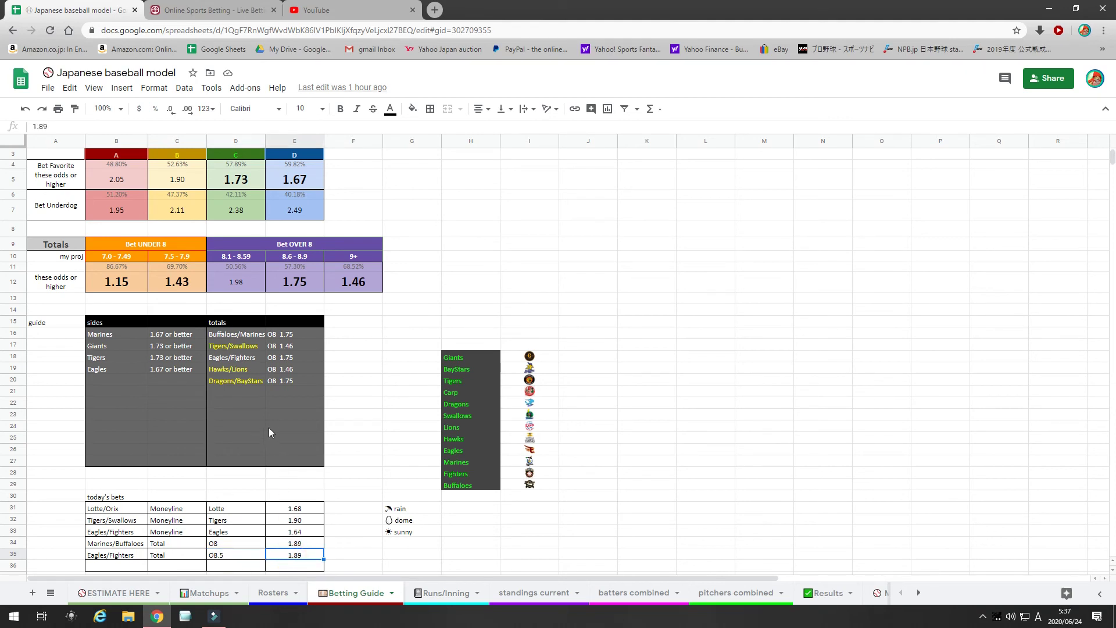
Inspect the guide's over-8 odds for the yellow Tigers/Swallows, Hawks/Lions and Dragons/BayStars totals.
drag(244, 348, 271, 380)
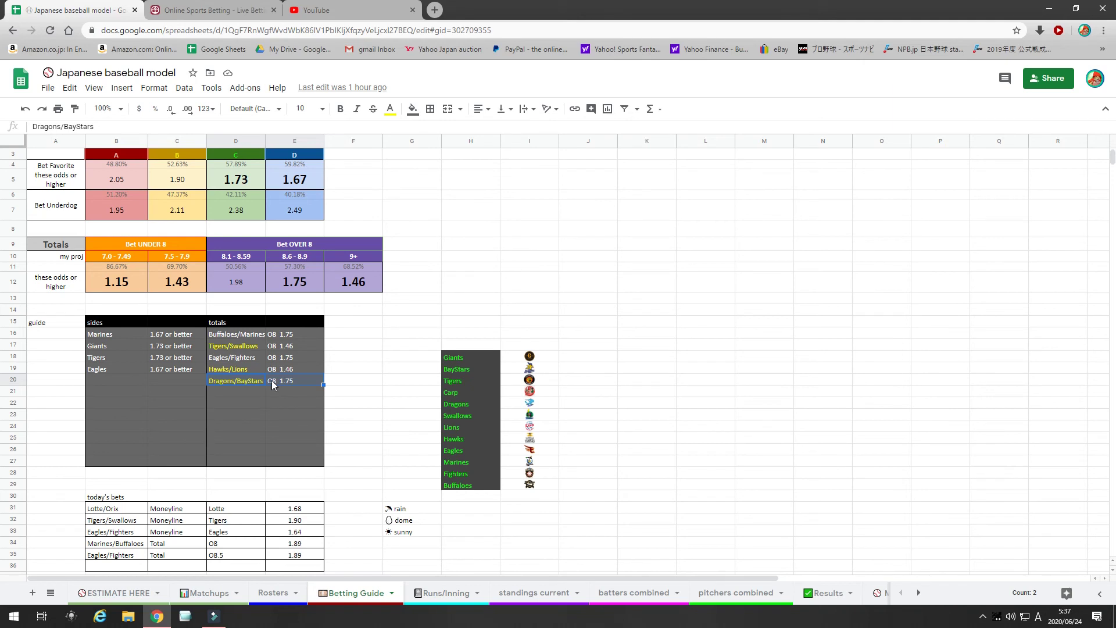
click(282, 346)
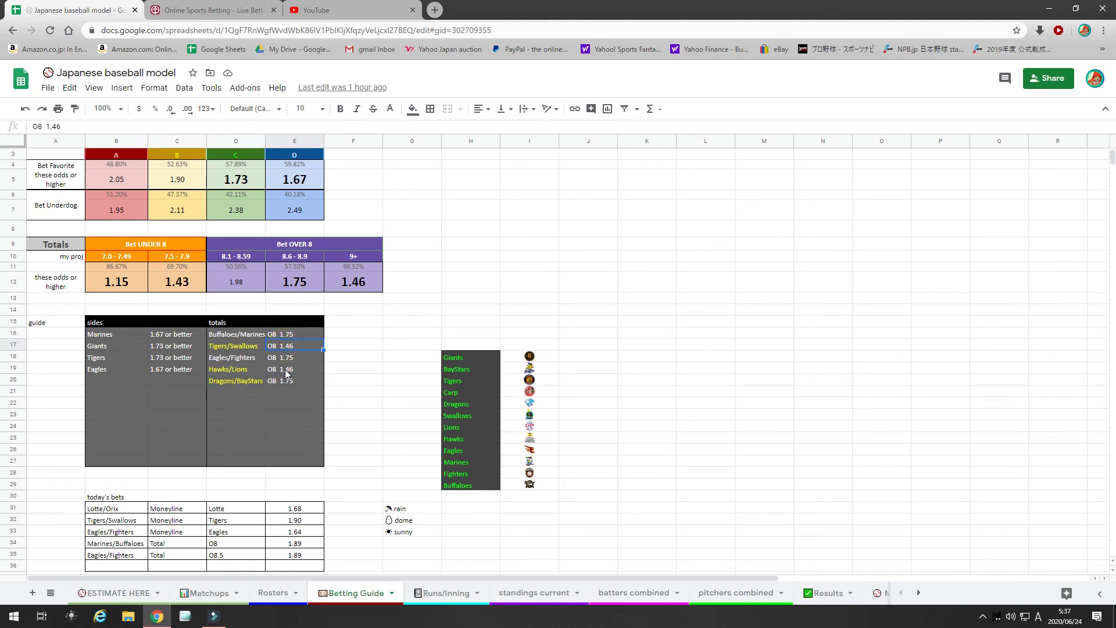
ctrl+click(286, 368)
ctrl+click(289, 379)
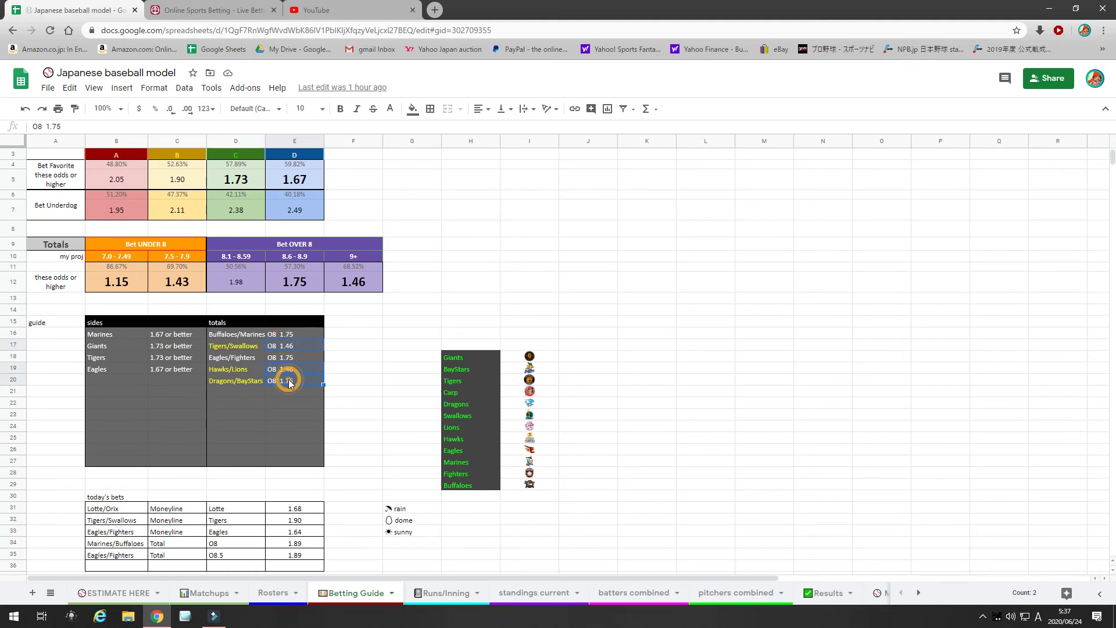
click(293, 422)
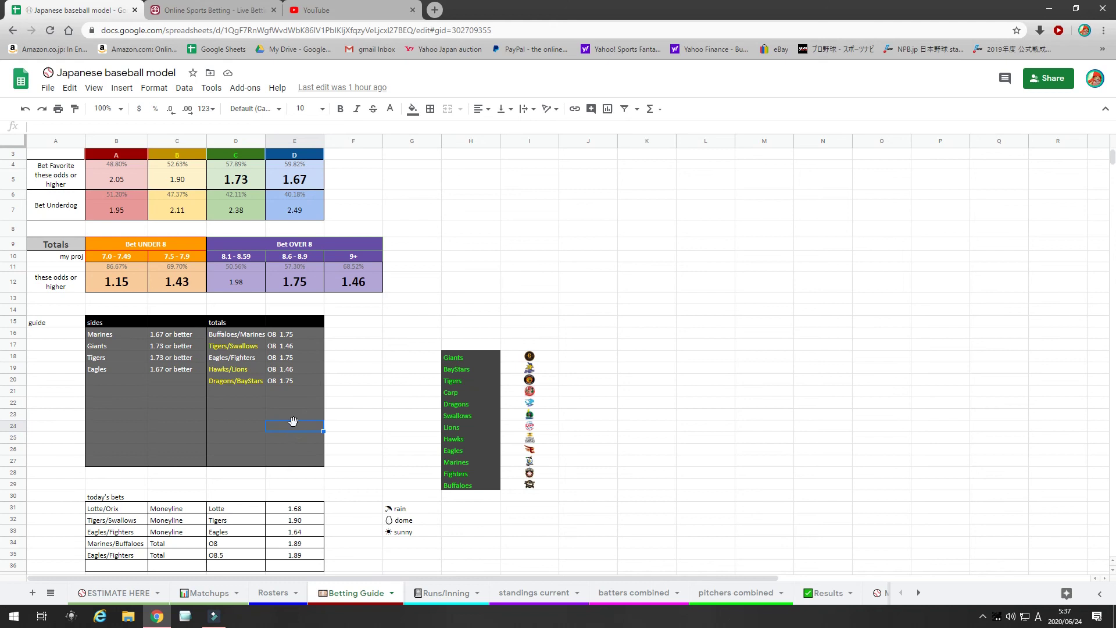